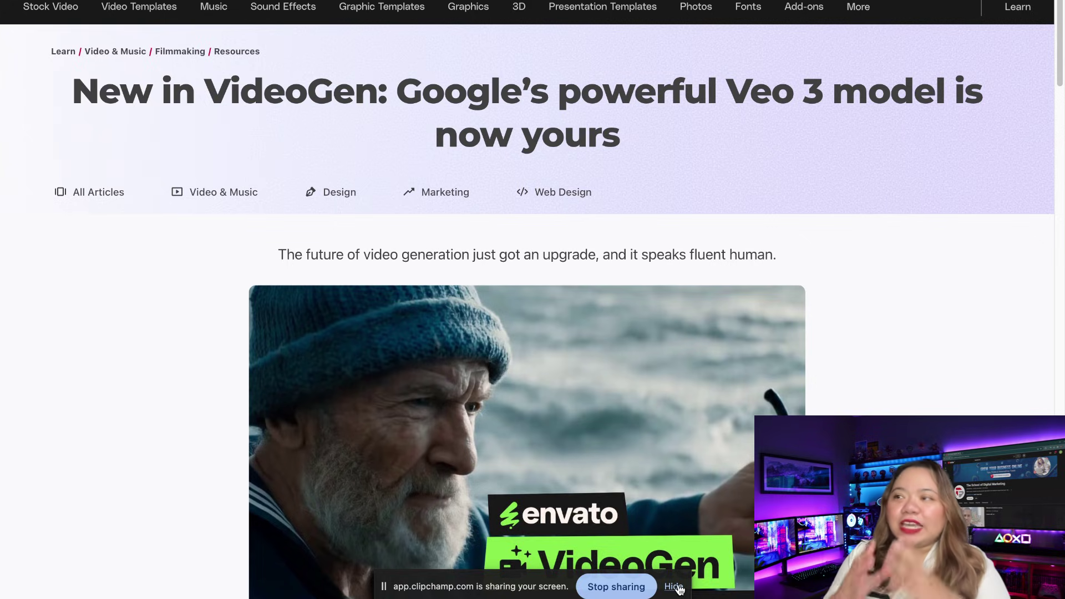
Dismiss the screen-sharing notice so the VideoGen introduction promo keeps playing.
{"action": "left_click", "coordinate": [674, 587]}
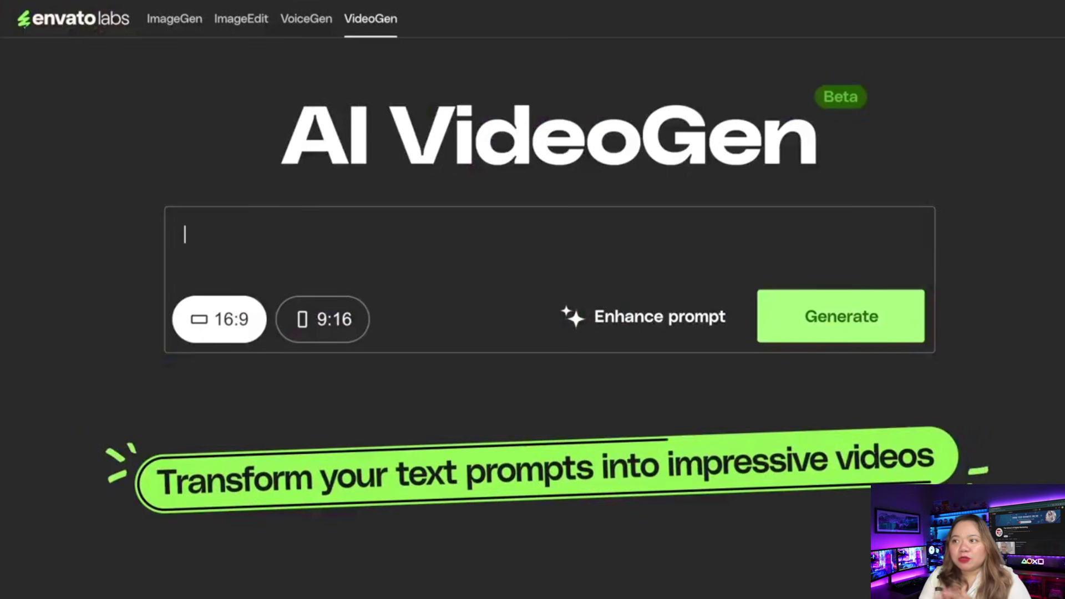
Generate a video from the enhanced prompt 'Cool granny doing a wheelie on a BMX bike'.
{"action": "type", "text": "Cool granny doing a wheeli"}
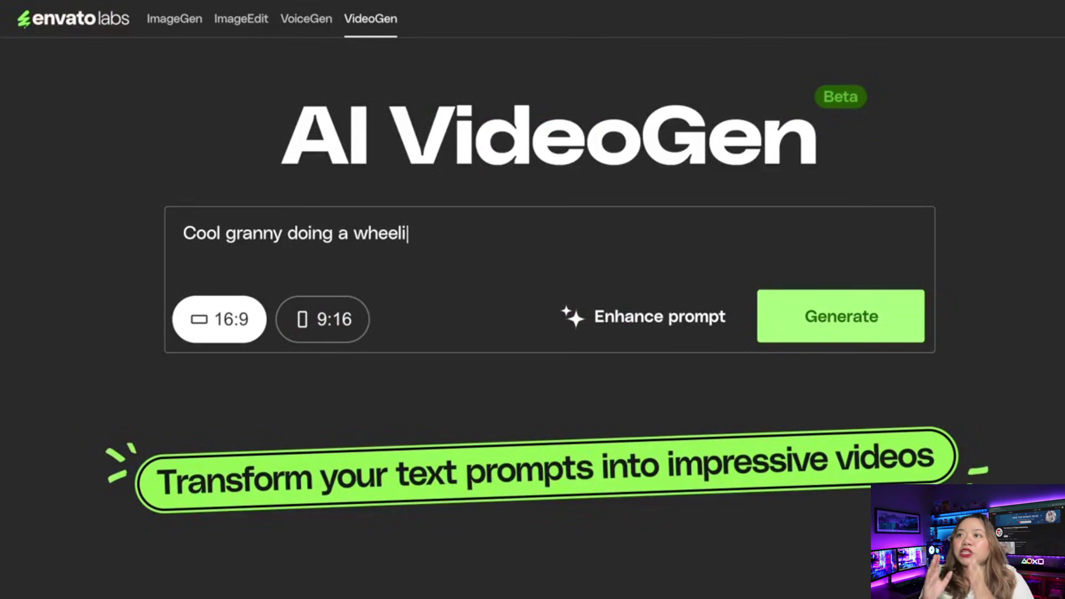
{"action": "type", "text": "e on a BMX bike"}
{"action": "left_click", "coordinate": [666, 332]}
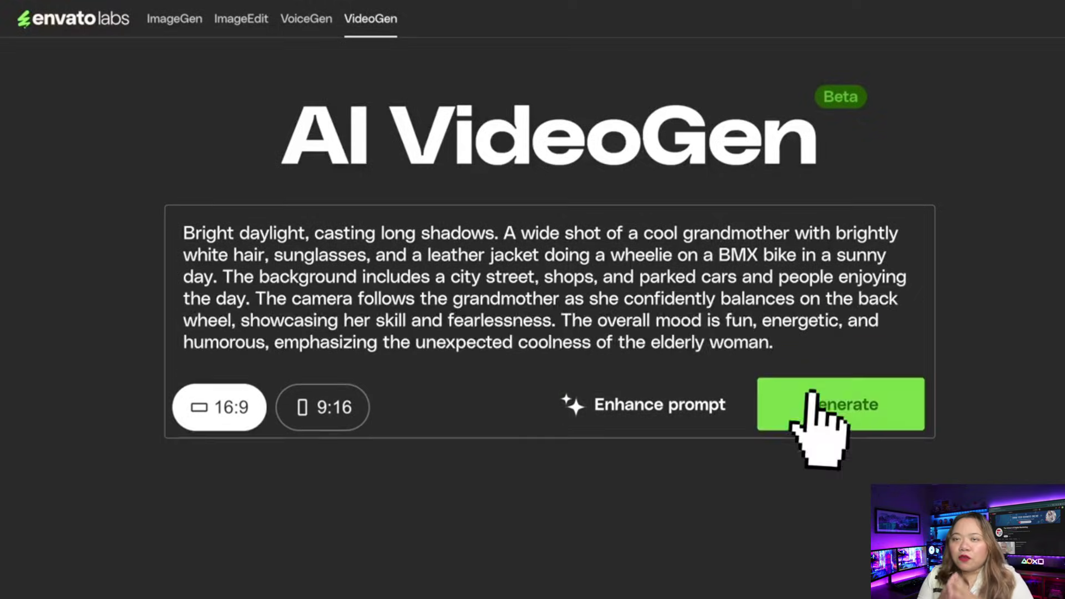
{"action": "left_click", "coordinate": [875, 411]}
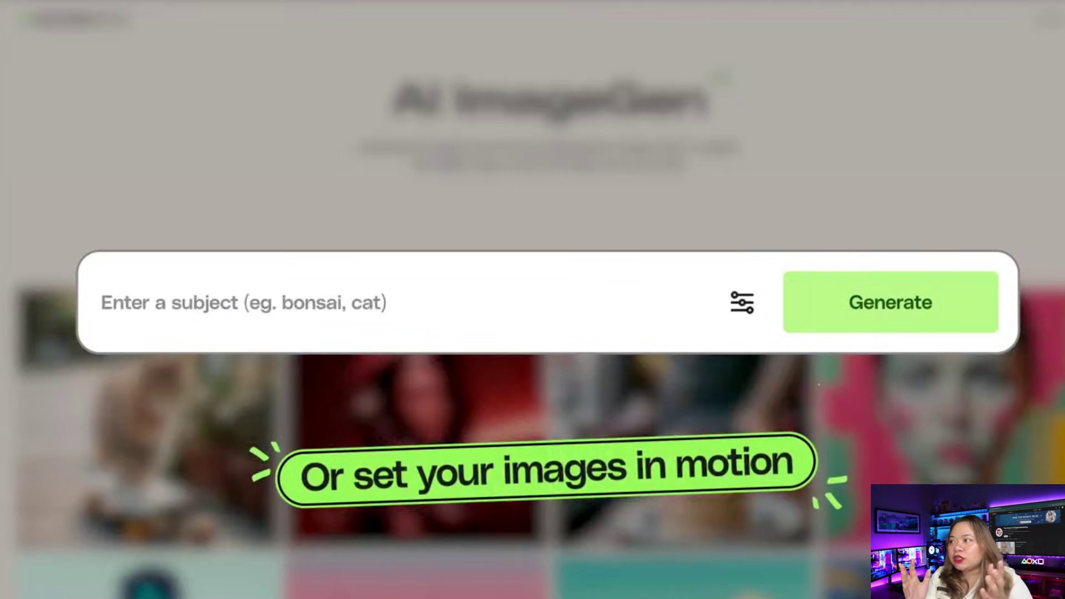
Generate 'Woman jogging through a forest made of paper' images, send the third to AI editing, then enter elements.envato.com.
{"action": "type", "text": "Woman jogging through a forest made of paper"}
{"action": "left_click", "coordinate": [895, 317]}
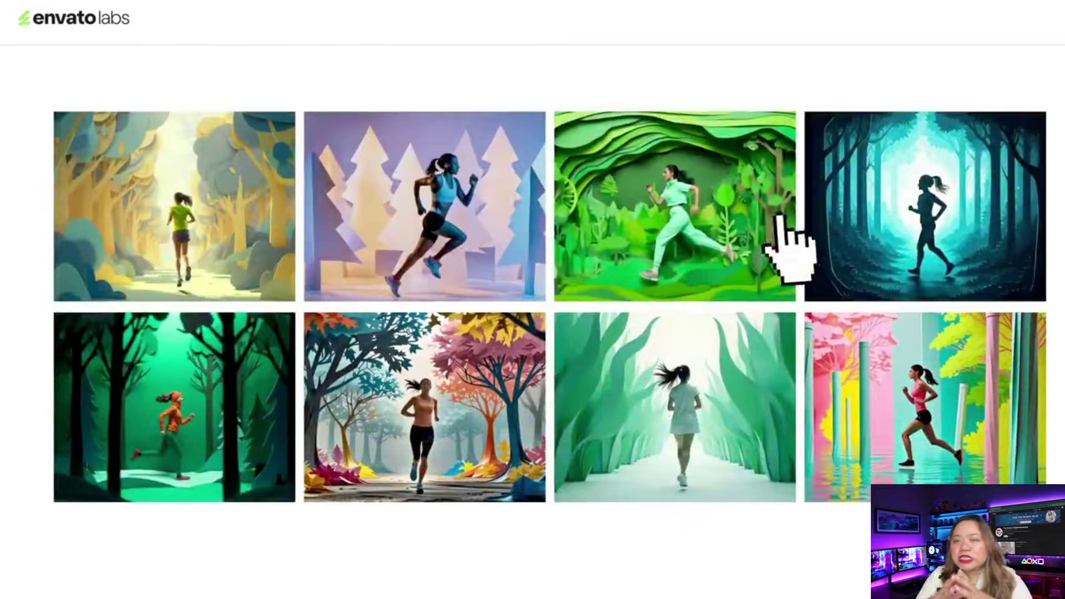
{"action": "left_click", "coordinate": [780, 219]}
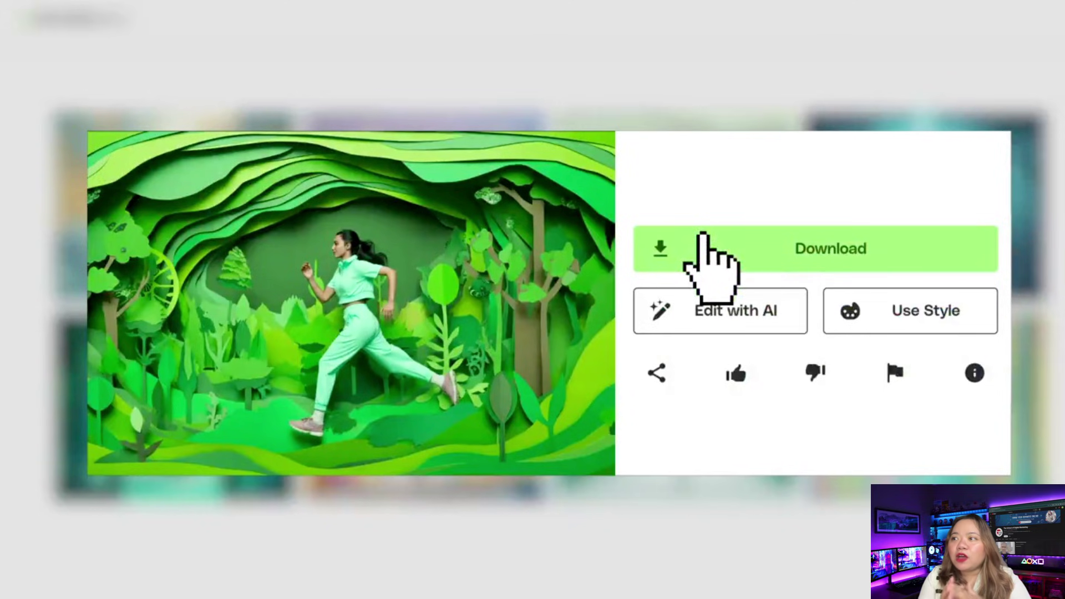
{"action": "left_click", "coordinate": [752, 328]}
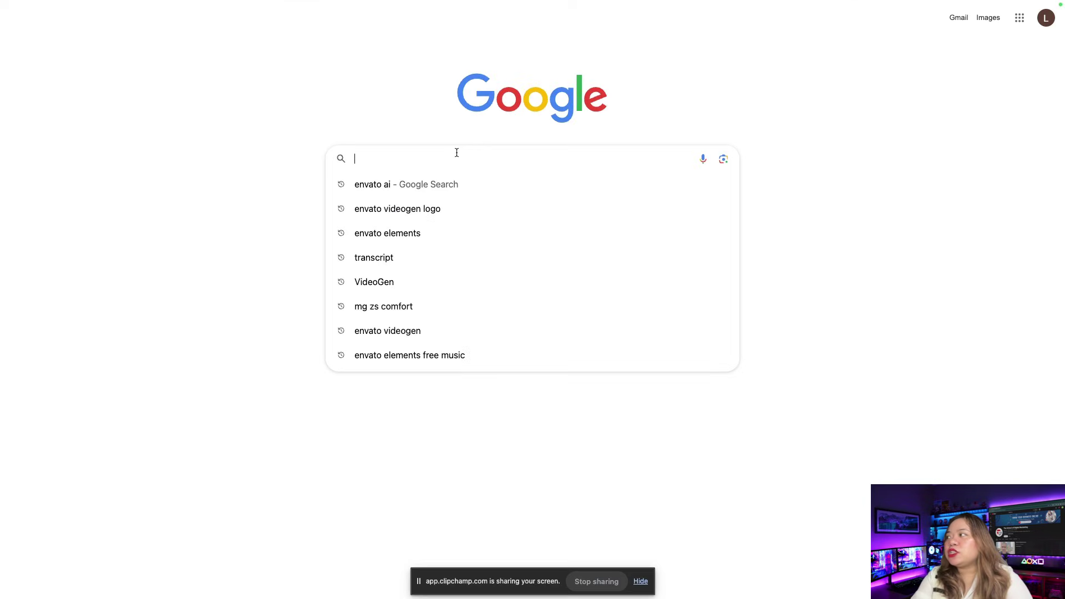
{"action": "type", "text": "elem"}
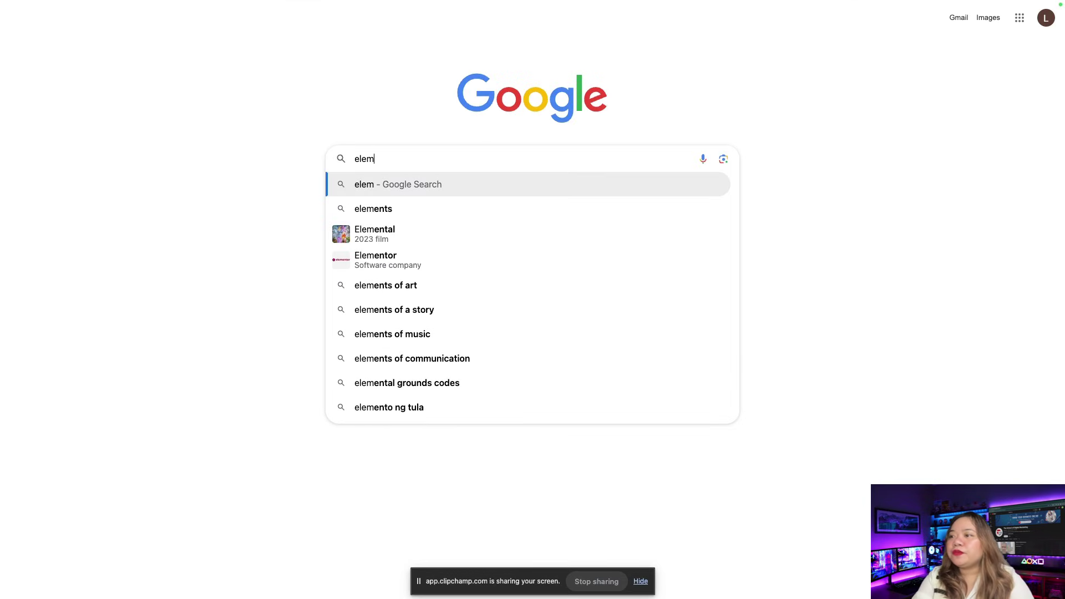
{"action": "type", "text": "ents.envat"}
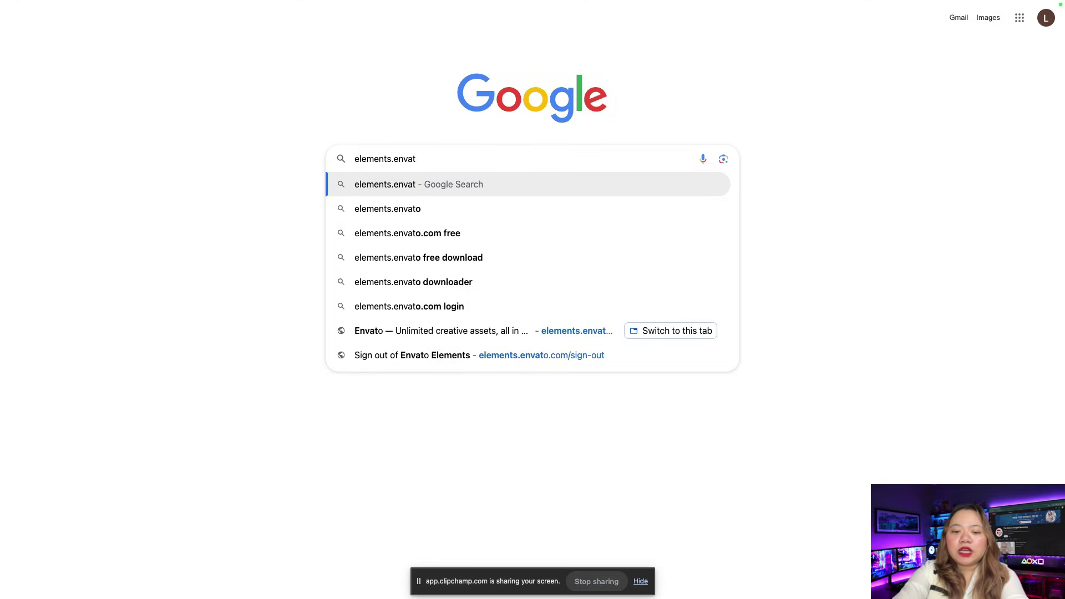
{"action": "type", "text": "o.com"}
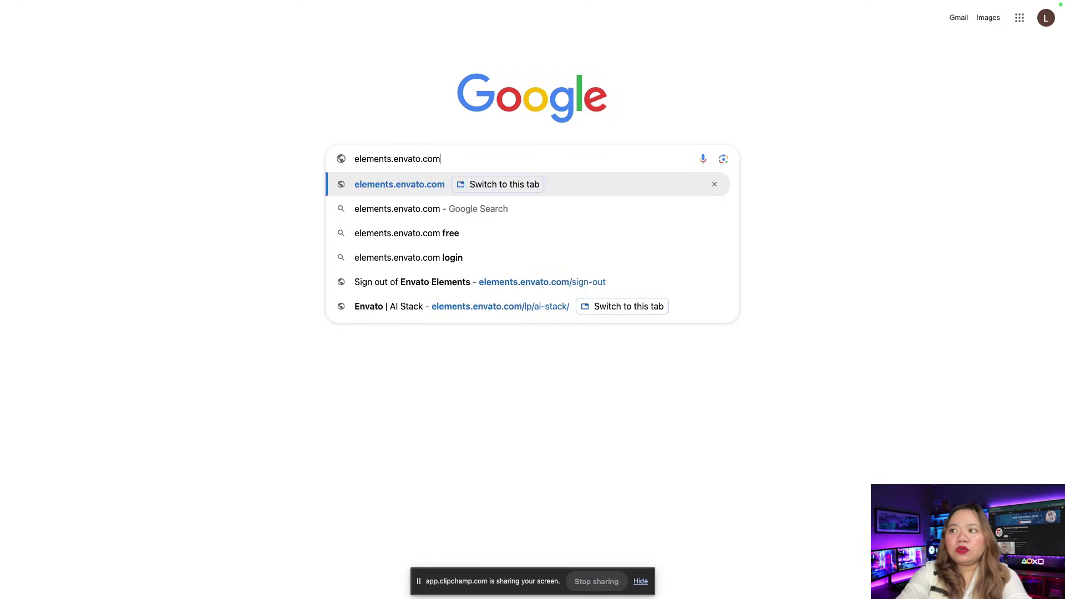
Go to elements.envato.com from the Google search box.
{"action": "key", "text": "Return"}
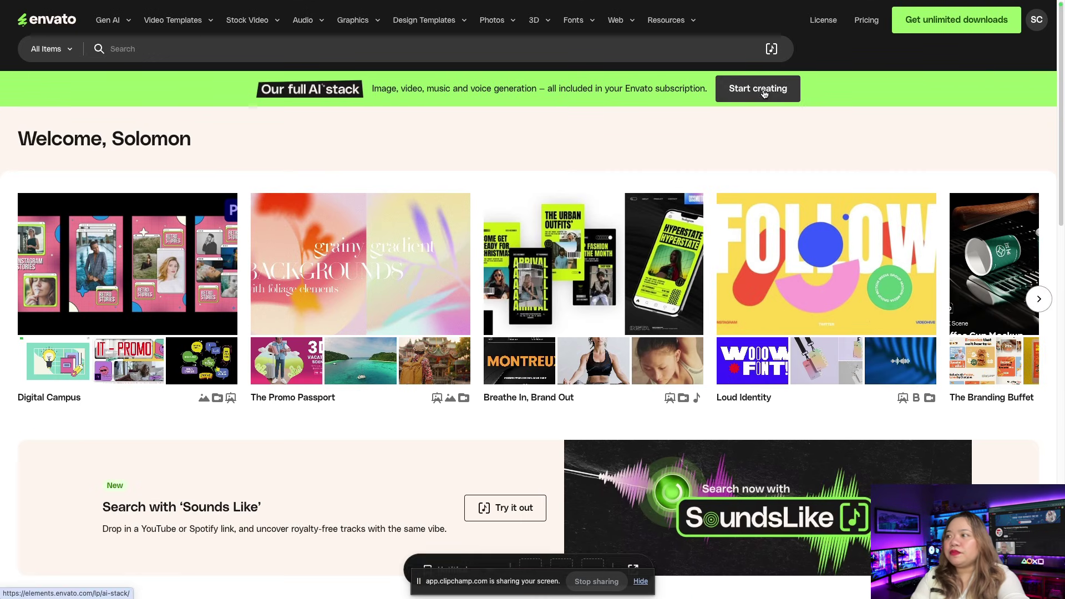
Open the AI stack landing page, browse the VideoGen, ImageGen and MusicGen cards, and launch VideoGen.
{"action": "left_click", "coordinate": [764, 91]}
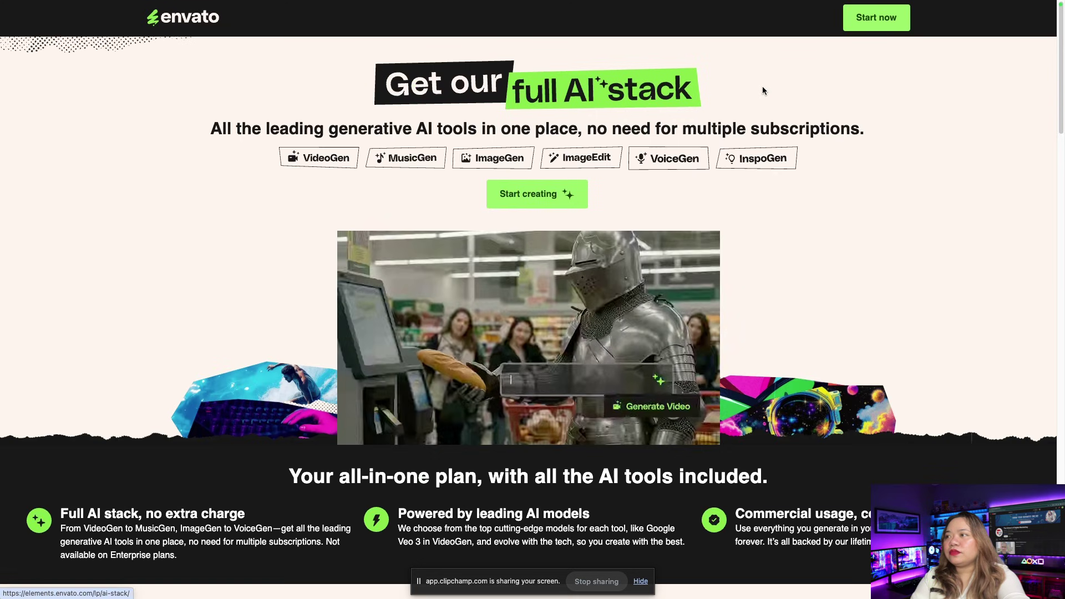
{"action": "scroll", "coordinate": [762, 88], "scroll_direction": "down", "scroll_amount": 8}
{"action": "scroll", "coordinate": [646, 165], "scroll_direction": "down", "scroll_amount": 4}
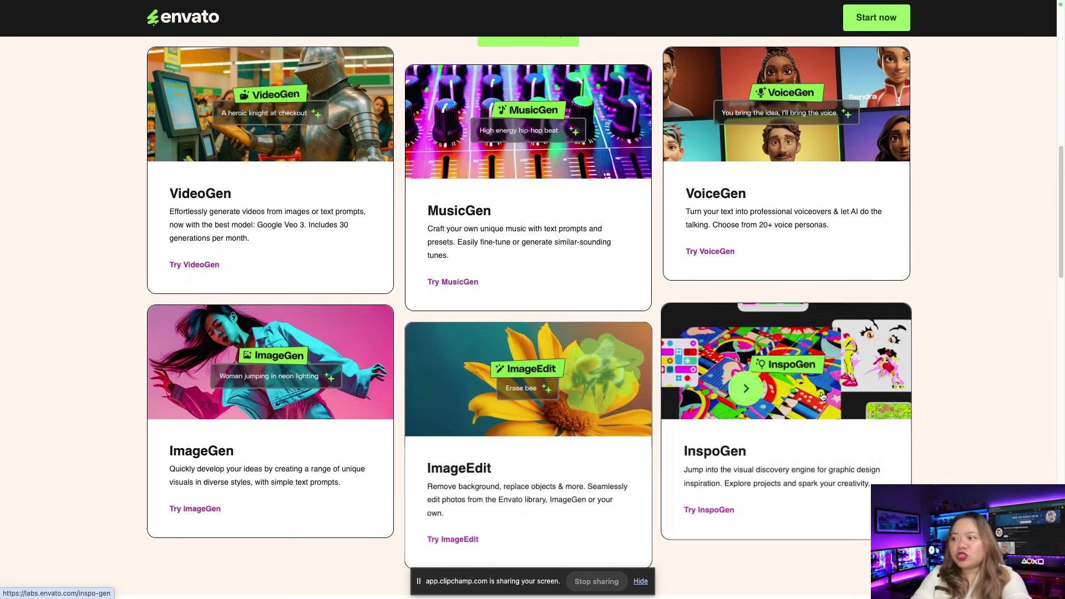
{"action": "scroll", "coordinate": [1063, 238], "scroll_direction": "down", "scroll_amount": 6}
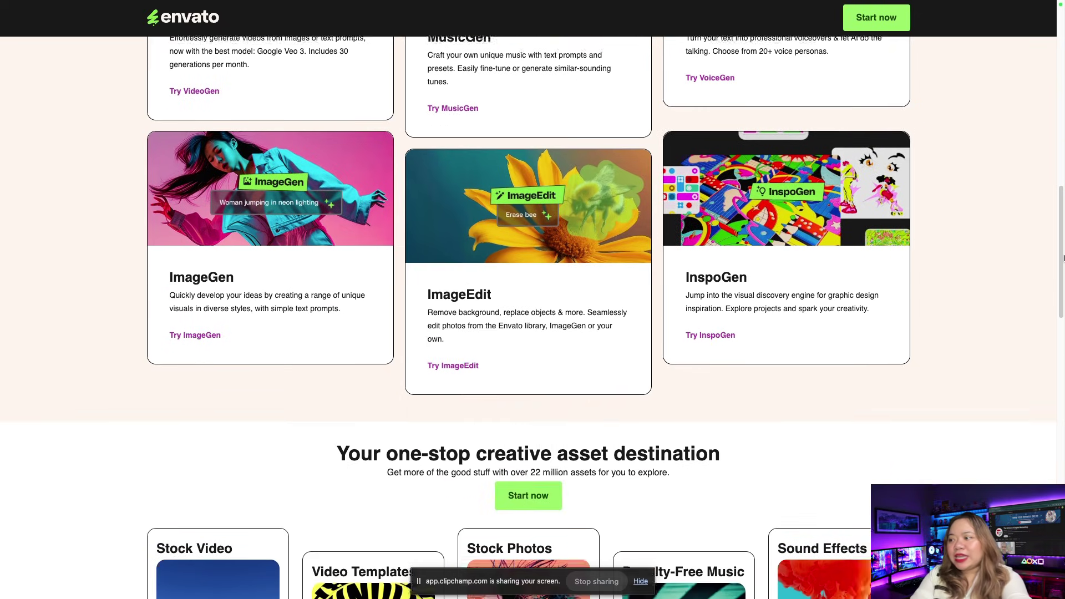
{"action": "scroll", "coordinate": [1063, 305], "scroll_direction": "down", "scroll_amount": 2}
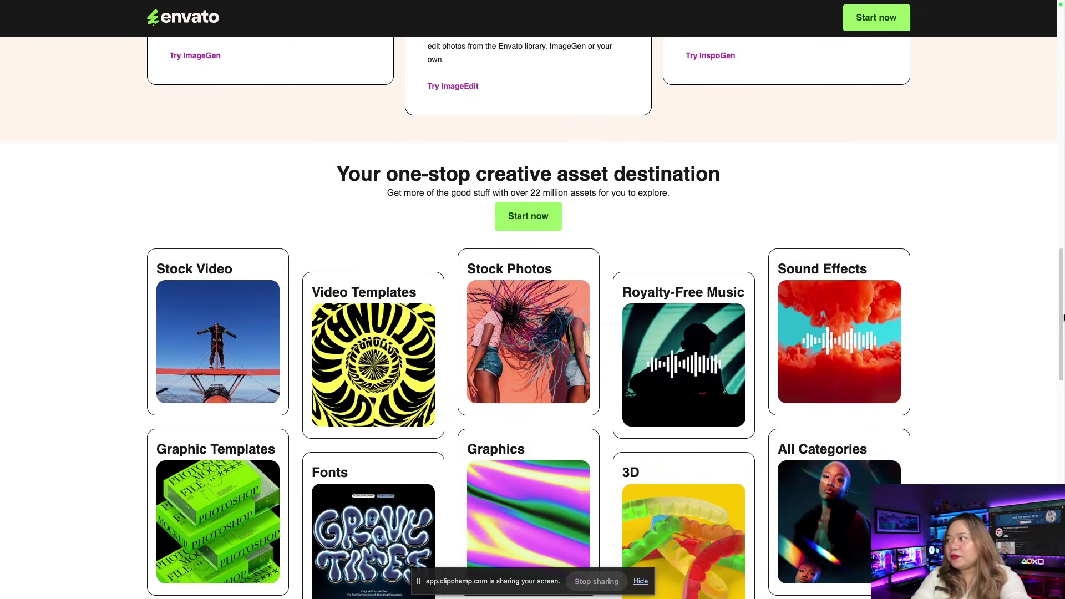
{"action": "scroll", "coordinate": [1063, 318], "scroll_direction": "down", "scroll_amount": 3}
{"action": "left_click_drag", "start_coordinate": [1063, 346], "coordinate": [1063, 215]}
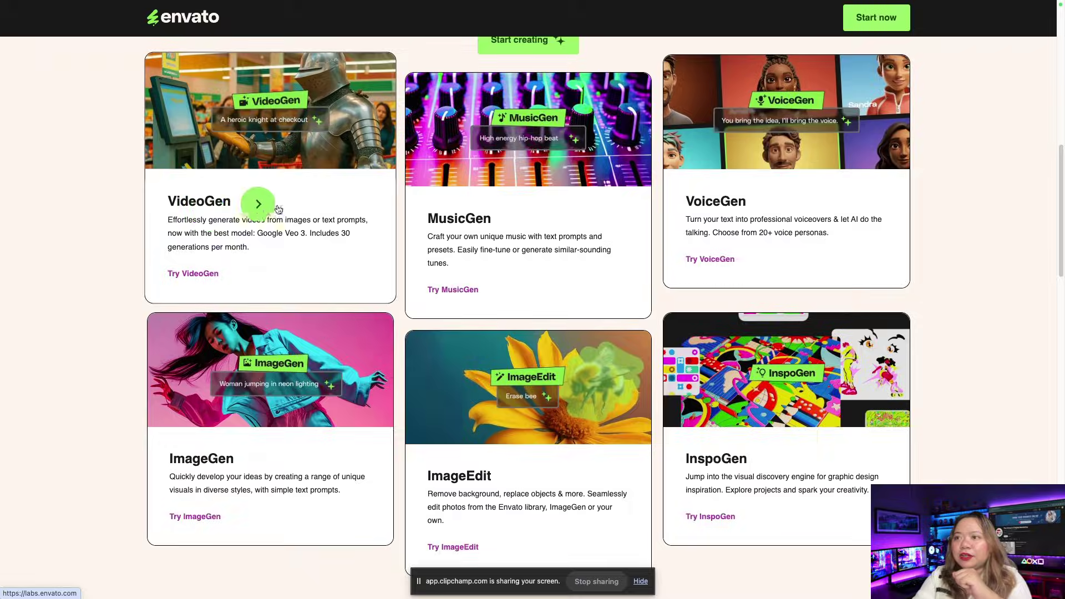
{"action": "left_click", "coordinate": [250, 196]}
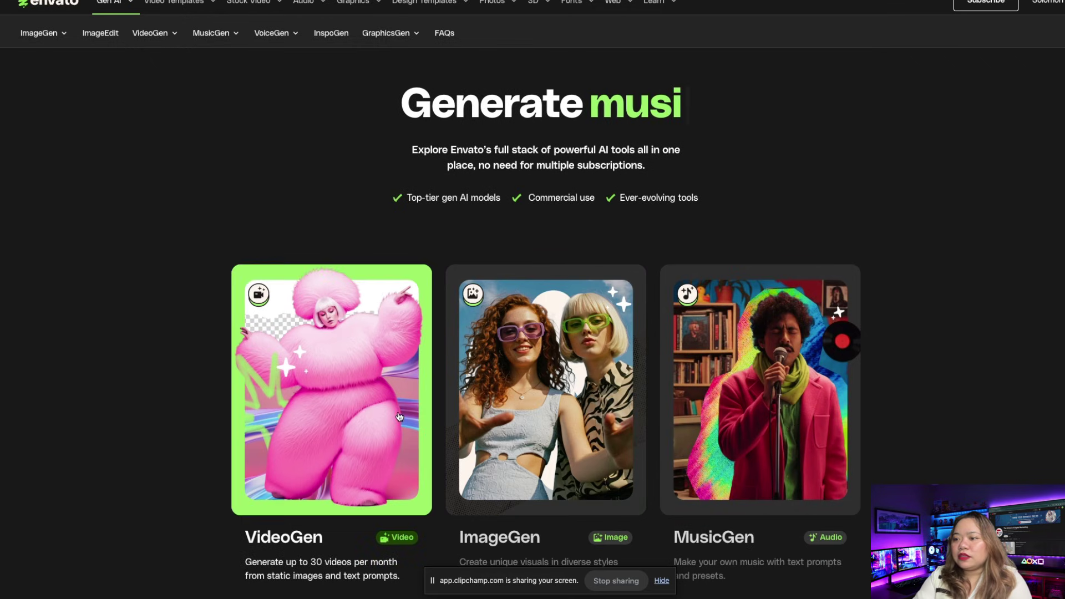
Open AI VideoGen and paste the hyperrealistic soaring-eagle prompt into the prompt box, replacing the first paste.
{"action": "left_click", "coordinate": [337, 361]}
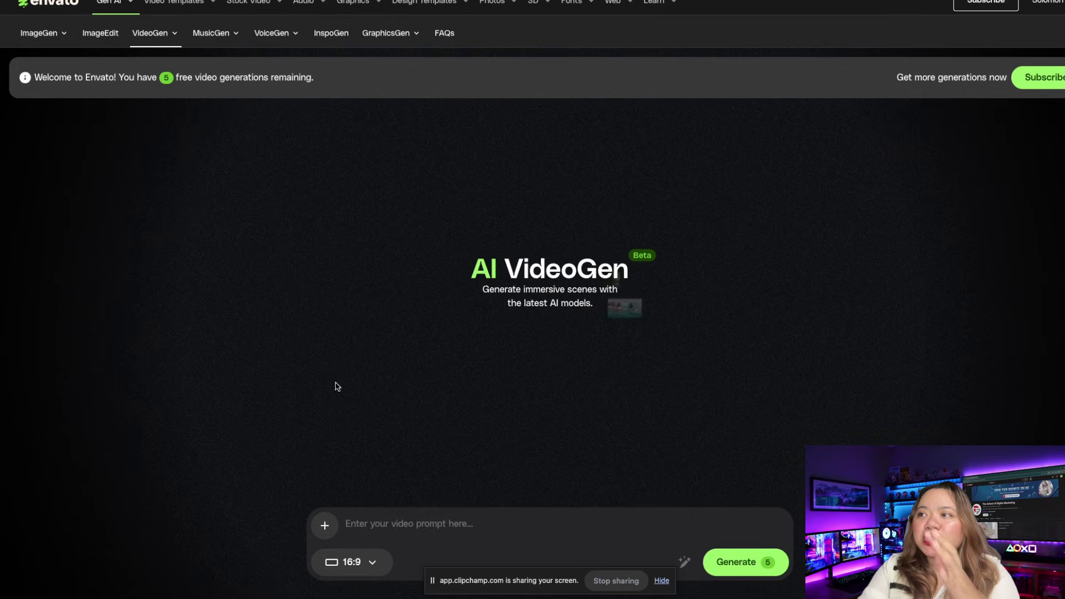
{"action": "left_click", "coordinate": [344, 526]}
{"action": "key", "text": "ctrl+v"}
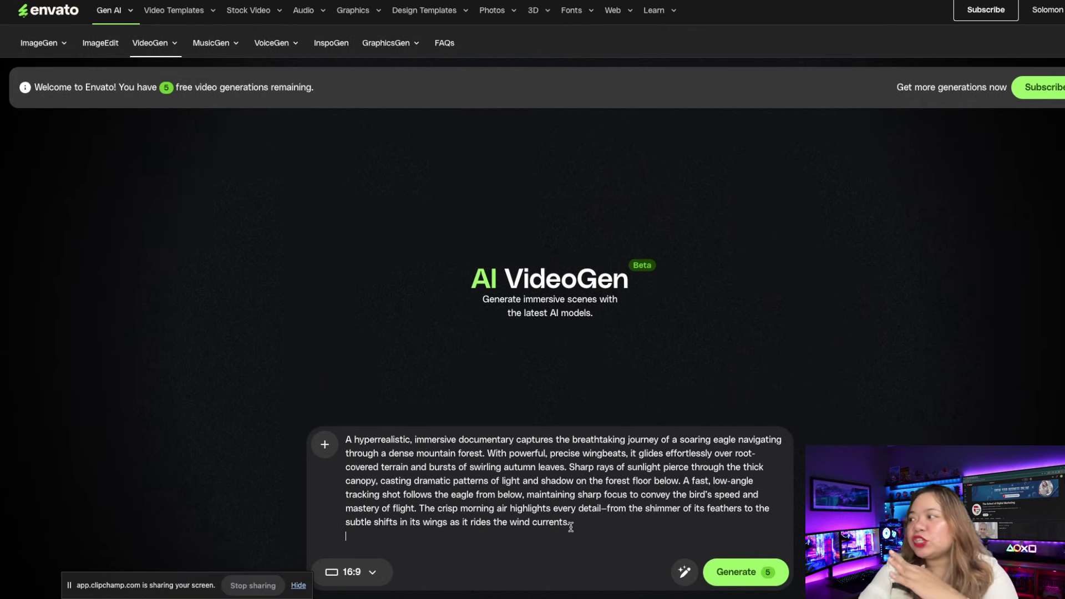
{"action": "key", "text": "ctrl+a"}
{"action": "key", "text": "ctrl+c"}
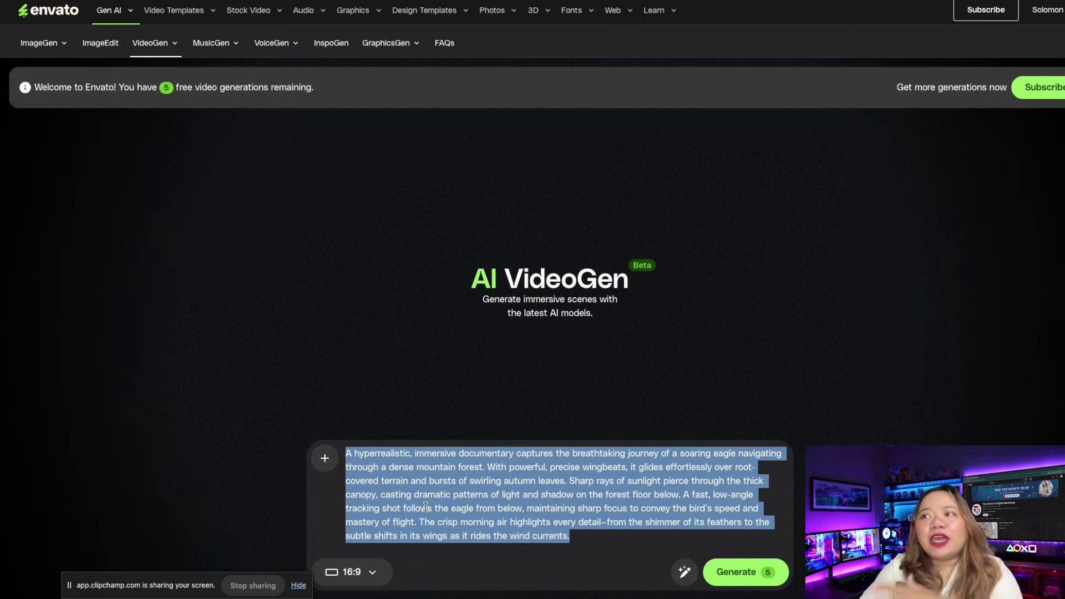
{"action": "key", "text": "BackSpace"}
{"action": "key", "text": "ctrl+v"}
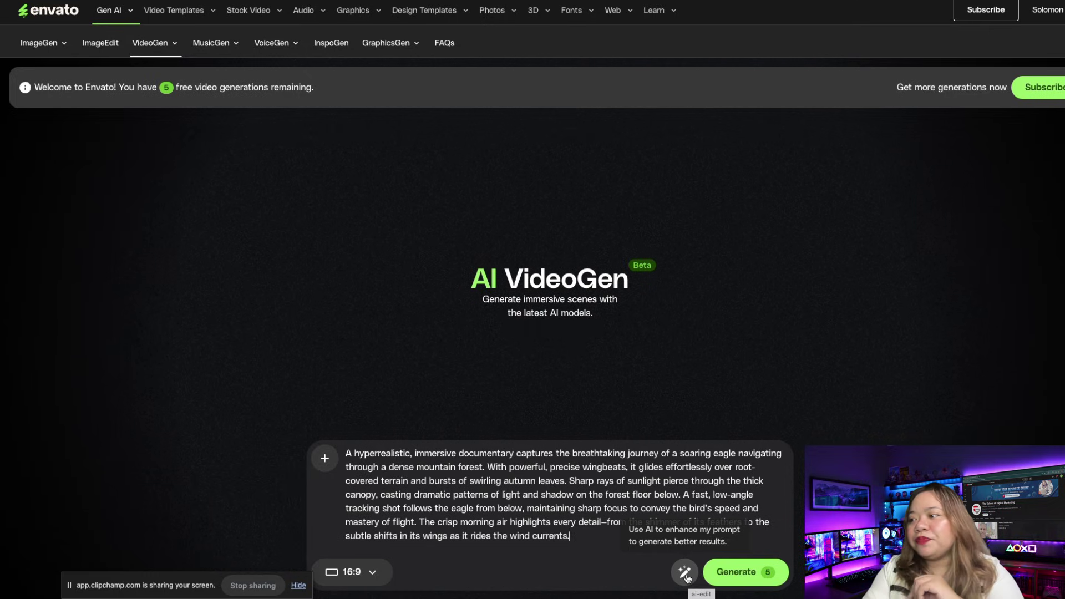
{"action": "left_click", "coordinate": [375, 581]}
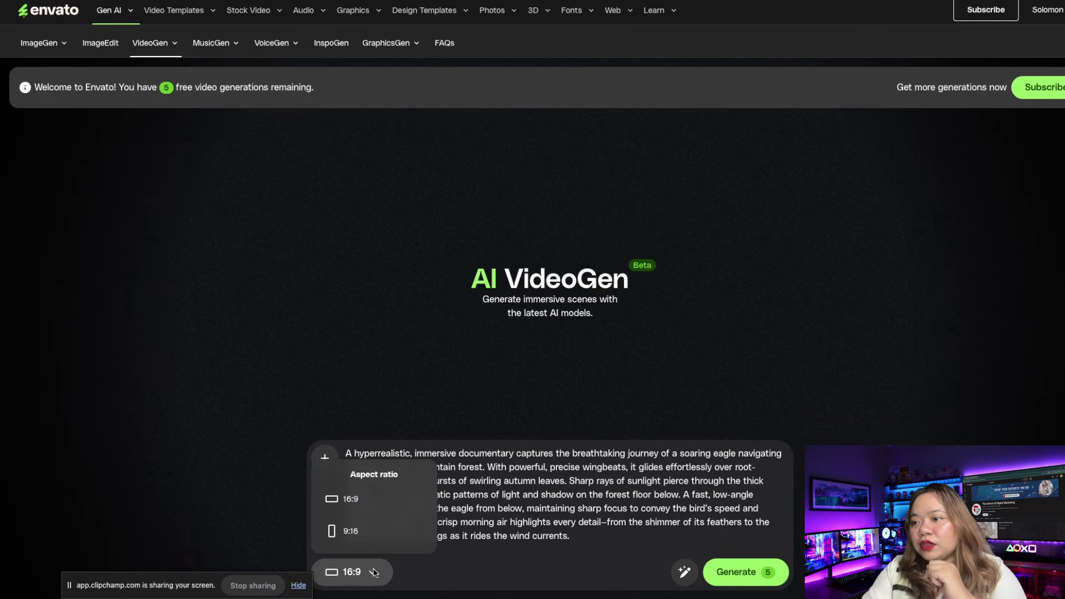
{"action": "left_click", "coordinate": [370, 507]}
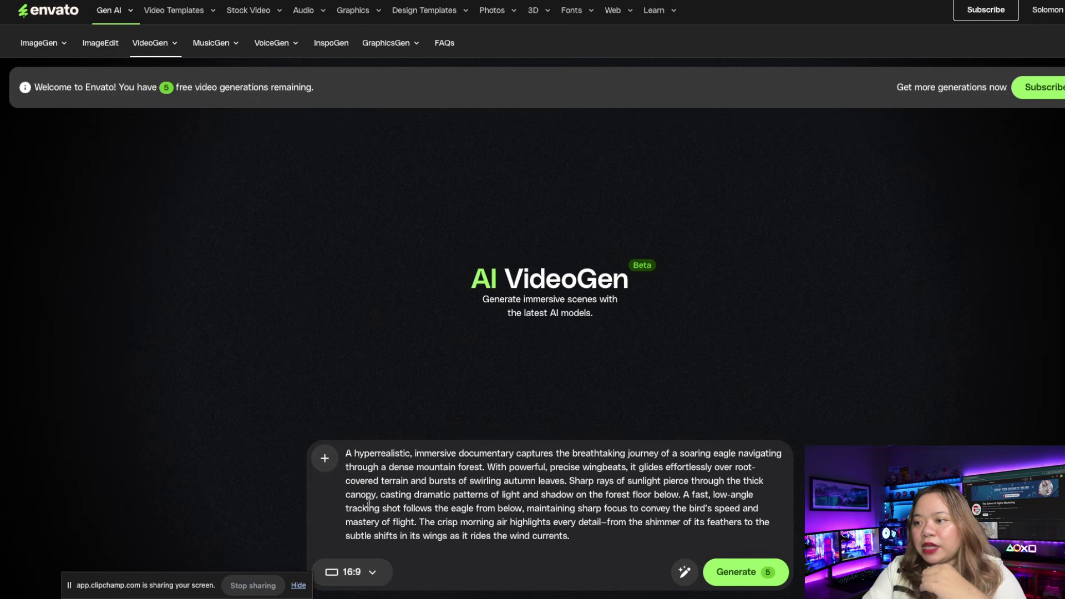
{"action": "left_click", "coordinate": [325, 459]}
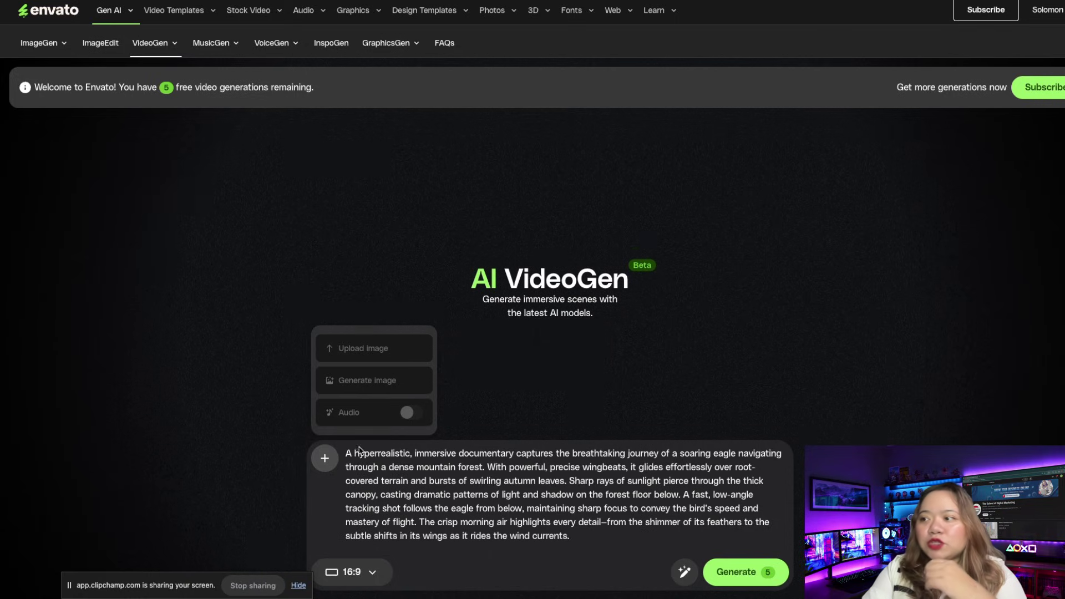
{"action": "mouse_move", "coordinate": [399, 351]}
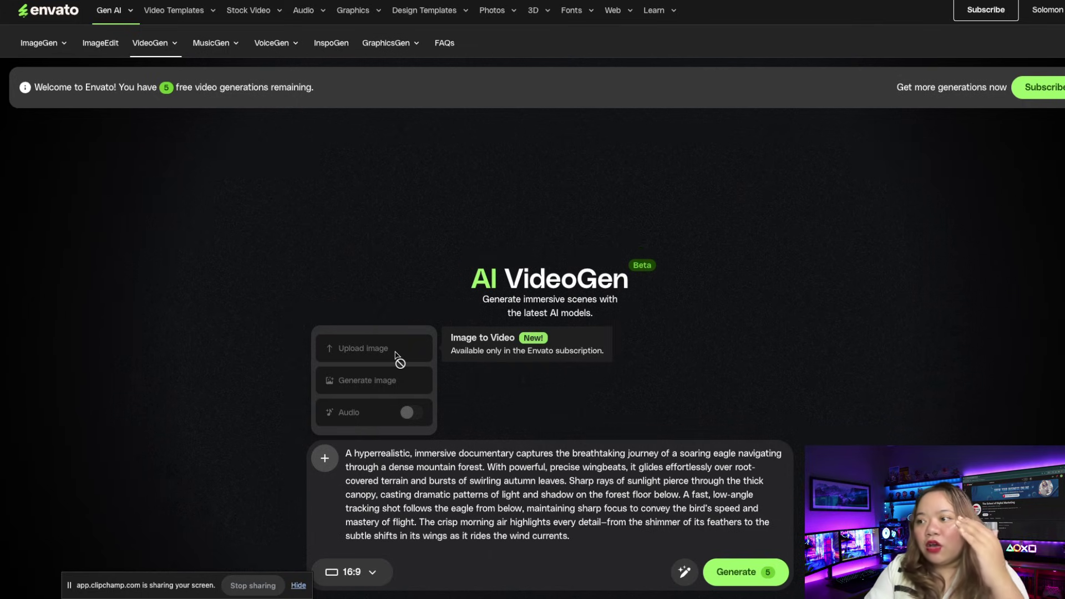
{"action": "mouse_move", "coordinate": [380, 385]}
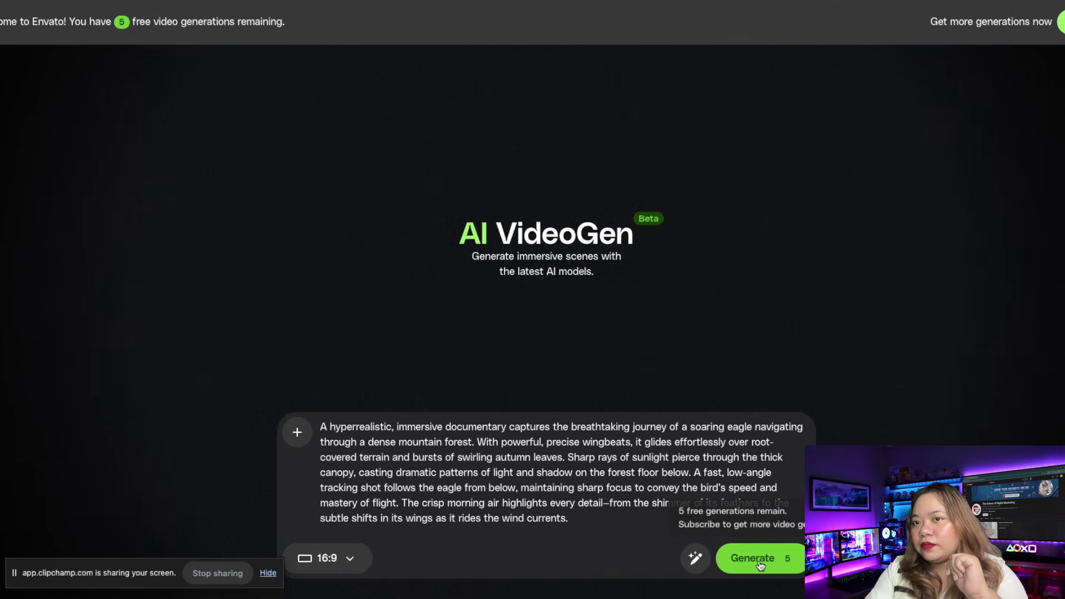
Generate the 5-second eagle video from the soaring-eagle prompt.
{"action": "left_click", "coordinate": [759, 565]}
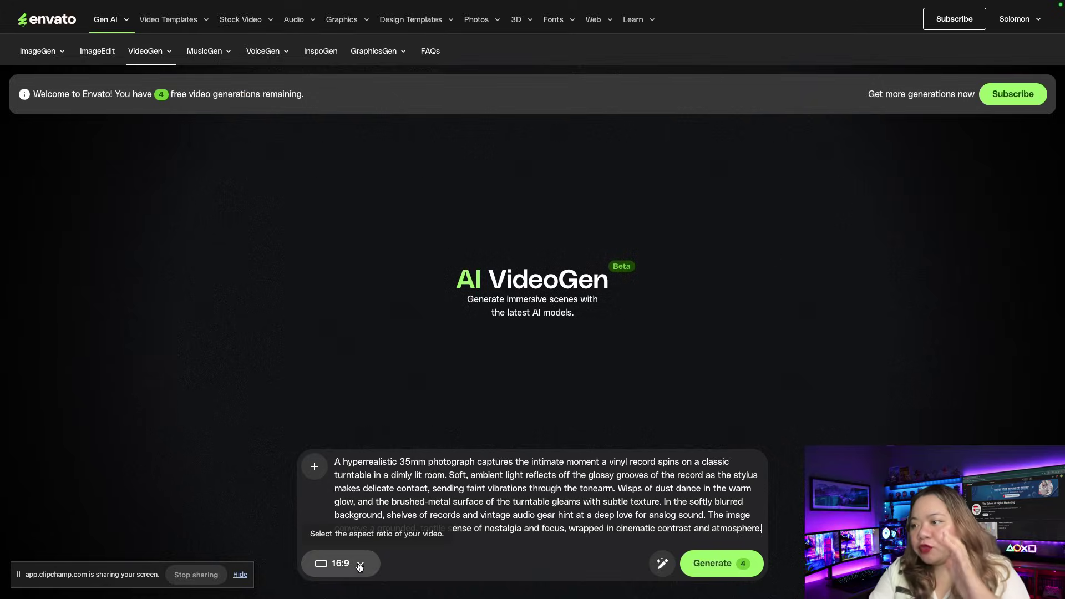
Keep the vinyl-turntable video at 16:9, AI-enhance its prompt, and generate it.
{"action": "left_click", "coordinate": [359, 565]}
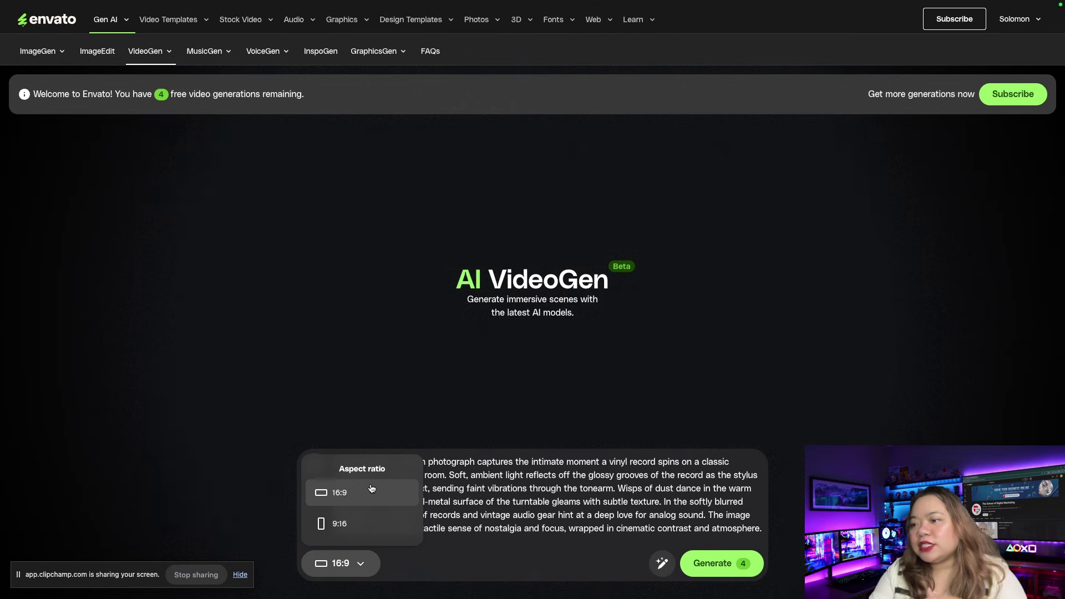
{"action": "left_click", "coordinate": [358, 565]}
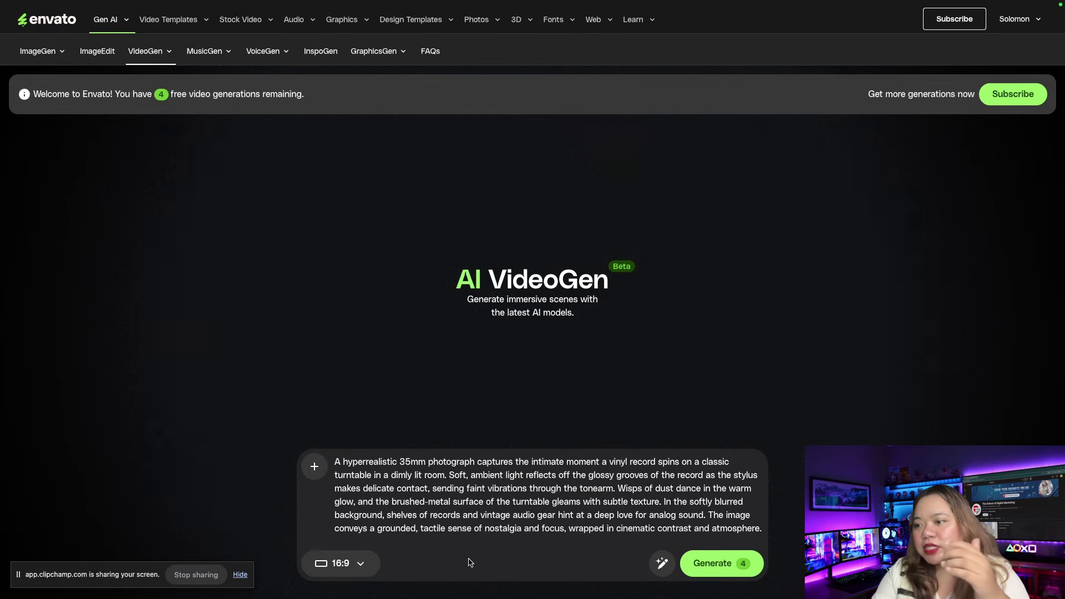
{"action": "left_click", "coordinate": [661, 566]}
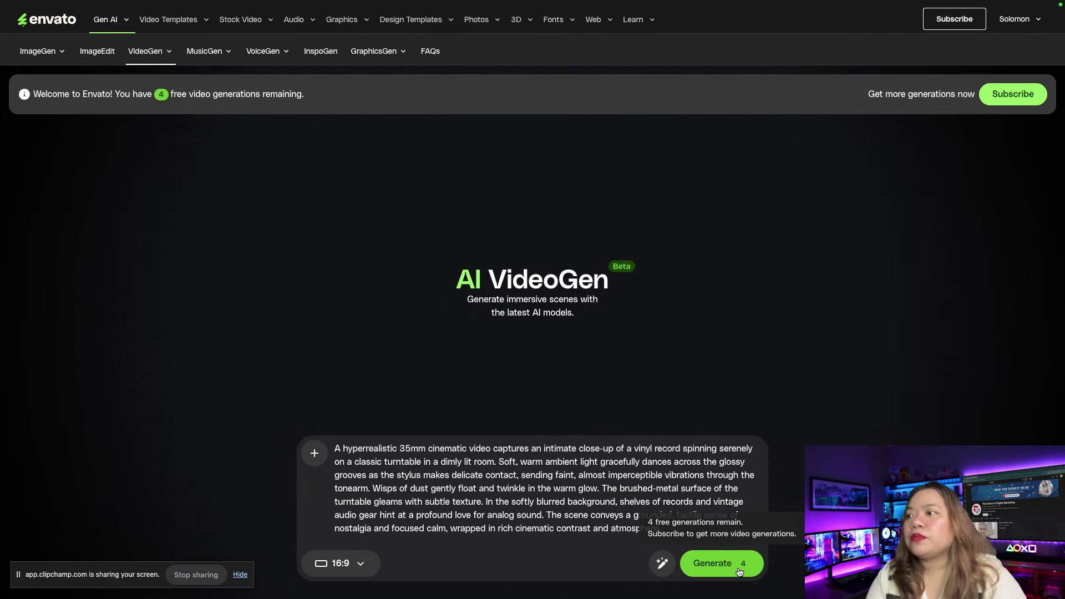
{"action": "left_click", "coordinate": [716, 568]}
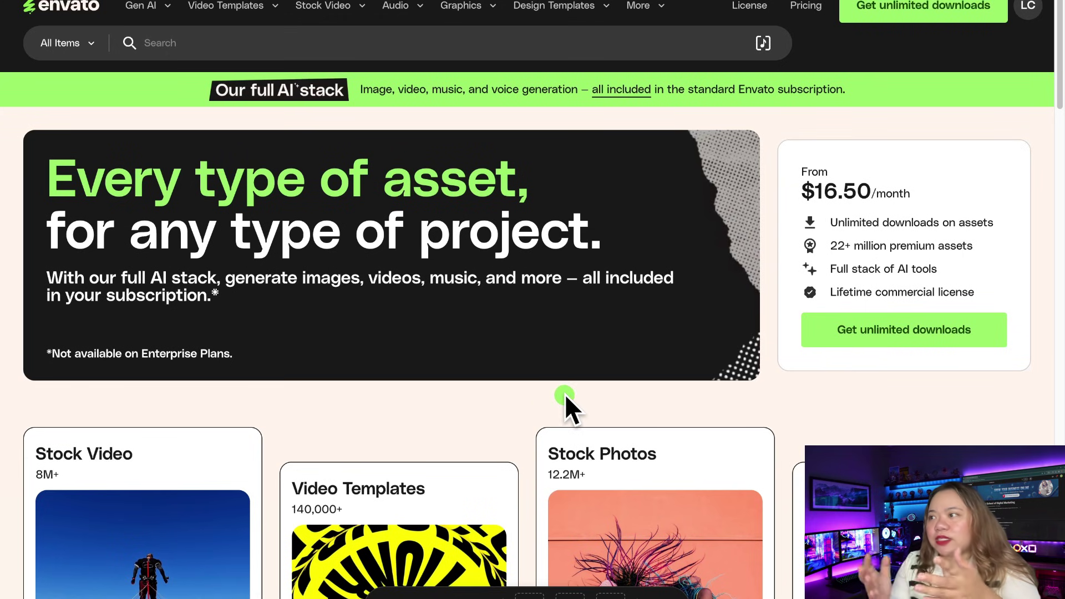
Scroll the Envato homepage past Sound Effects, Fonts and Graphics categories and Curated Collections.
{"action": "scroll", "coordinate": [687, 375], "scroll_direction": "down", "scroll_amount": 10}
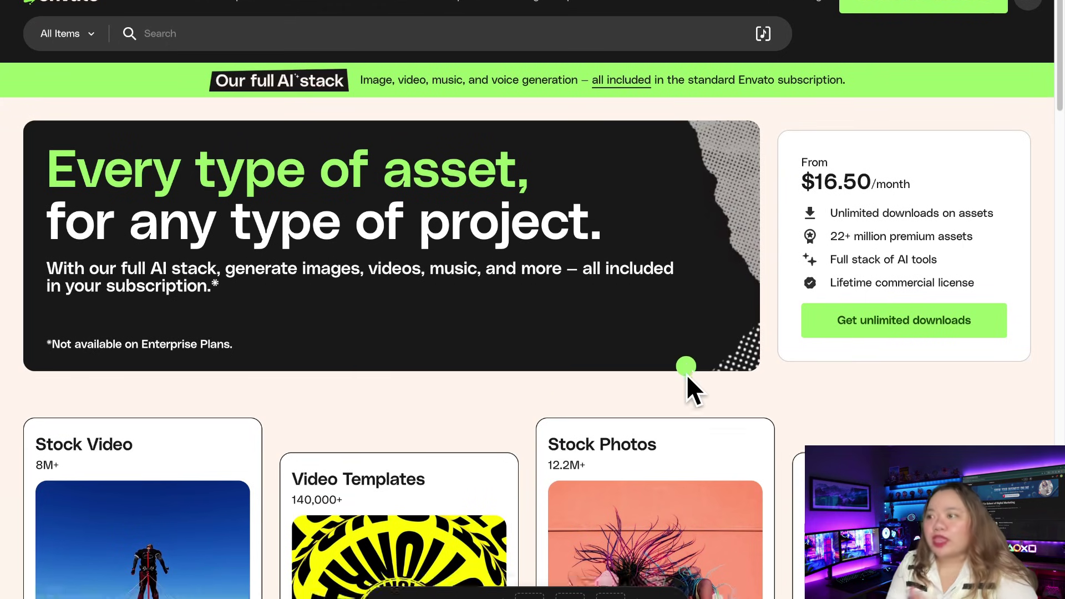
{"action": "scroll", "coordinate": [687, 375], "scroll_direction": "down", "scroll_amount": 5}
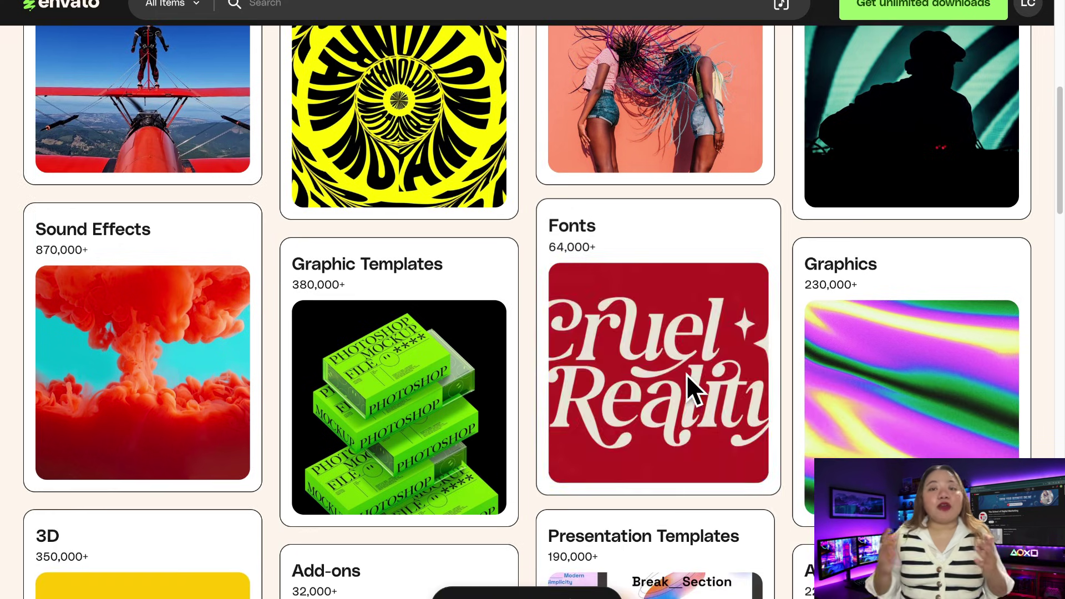
{"action": "scroll", "coordinate": [686, 375], "scroll_direction": "down", "scroll_amount": 7}
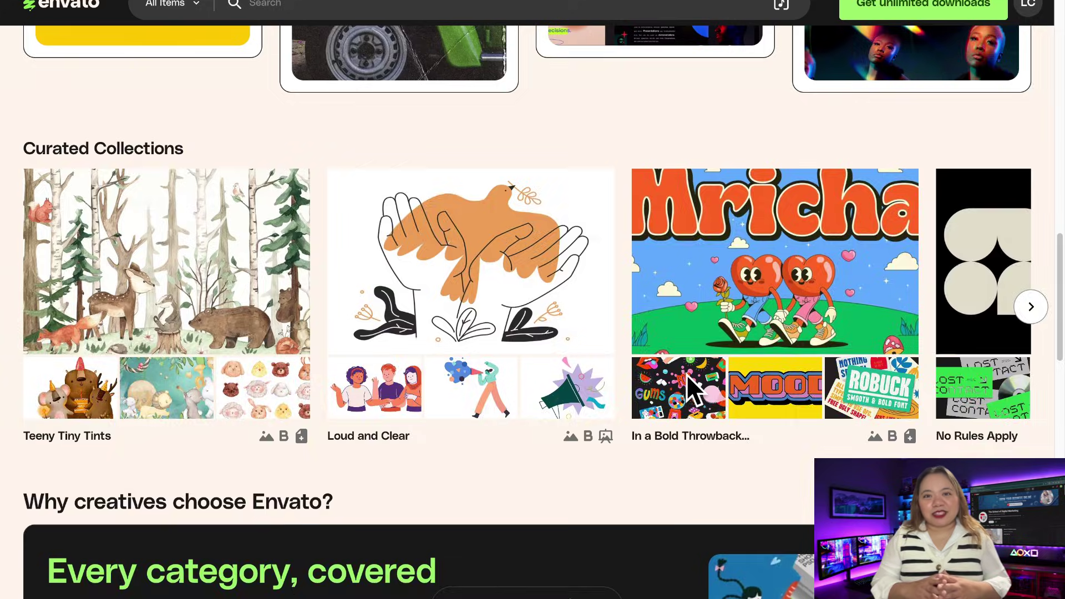
{"action": "scroll", "coordinate": [687, 374], "scroll_direction": "down", "scroll_amount": 3}
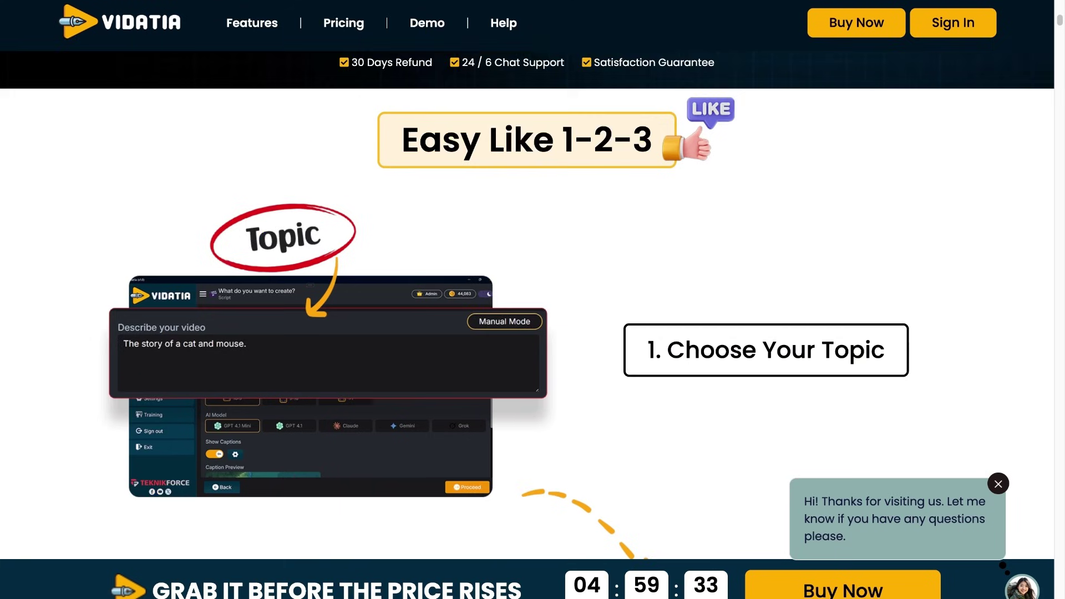
{"action": "scroll", "coordinate": [527, 305], "scroll_direction": "down", "scroll_amount": 8}
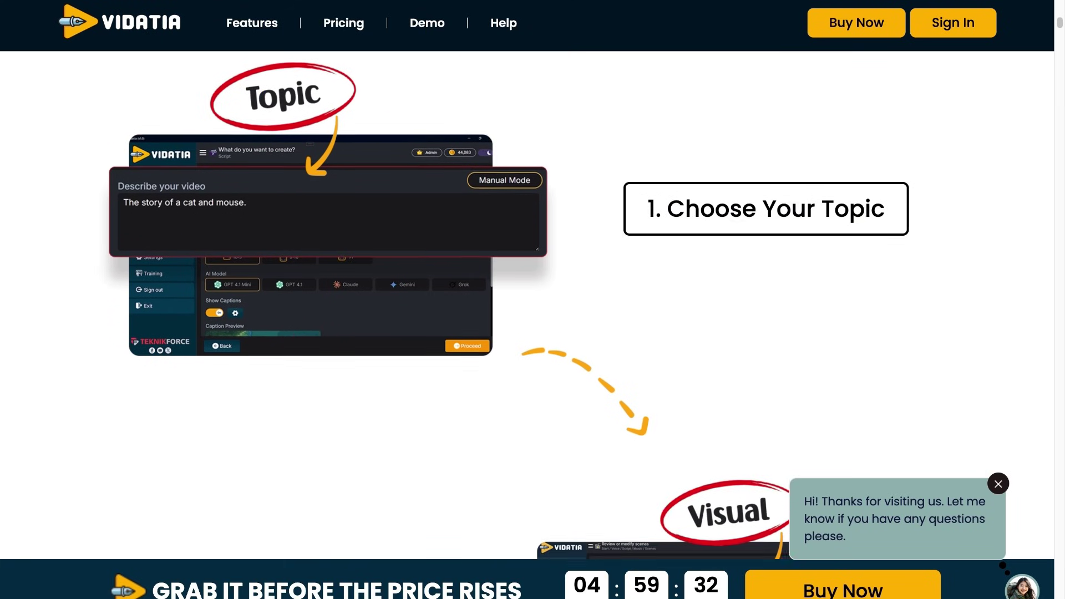
{"action": "scroll", "coordinate": [528, 304], "scroll_direction": "down", "scroll_amount": 15}
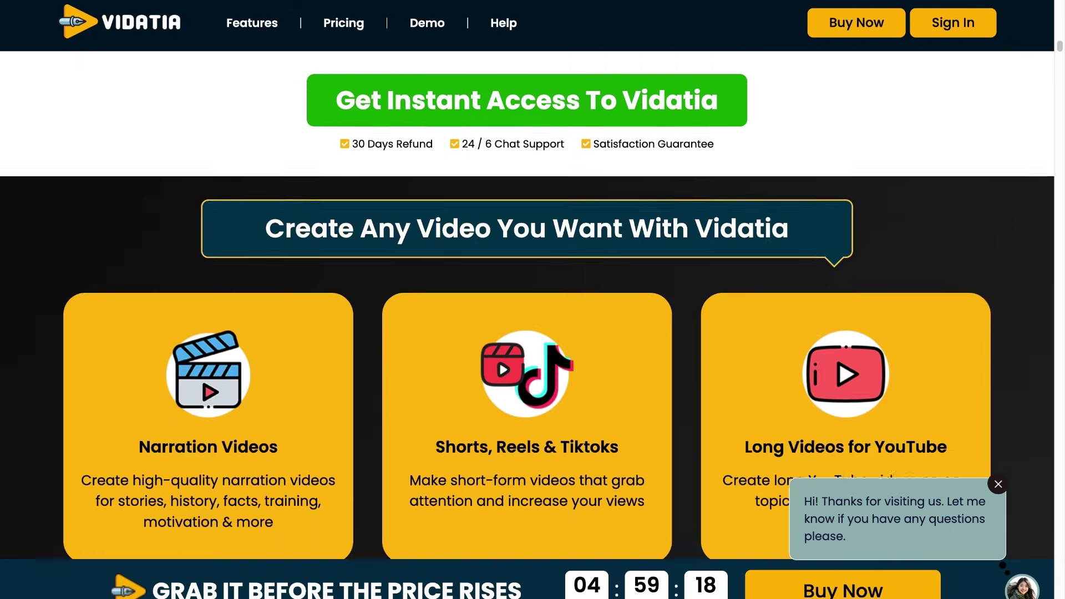
{"action": "scroll", "coordinate": [528, 305], "scroll_direction": "down", "scroll_amount": 3}
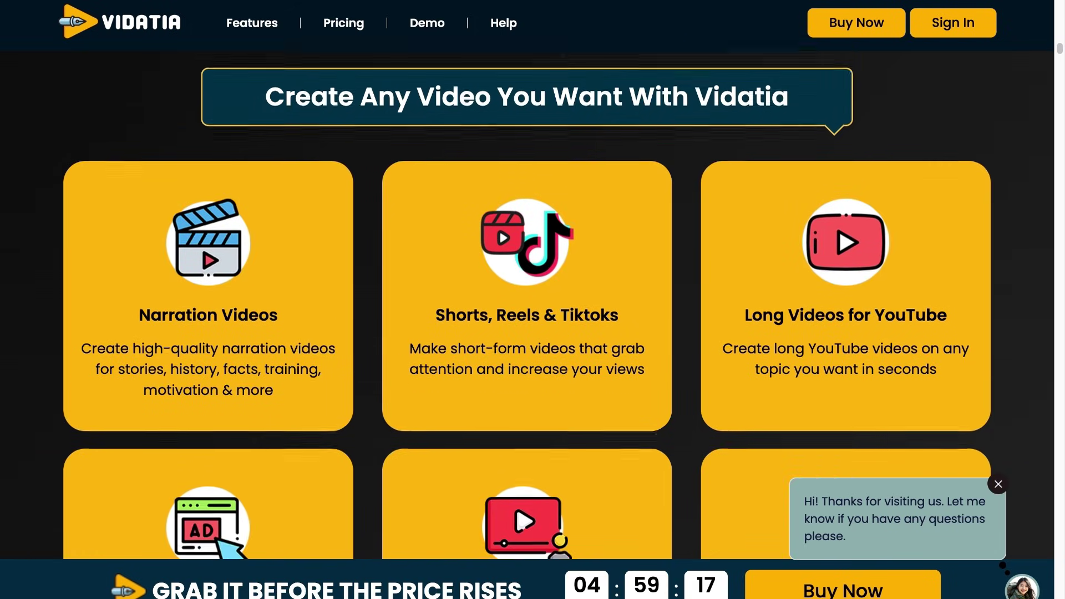
{"action": "scroll", "coordinate": [528, 305], "scroll_direction": "down", "scroll_amount": 2}
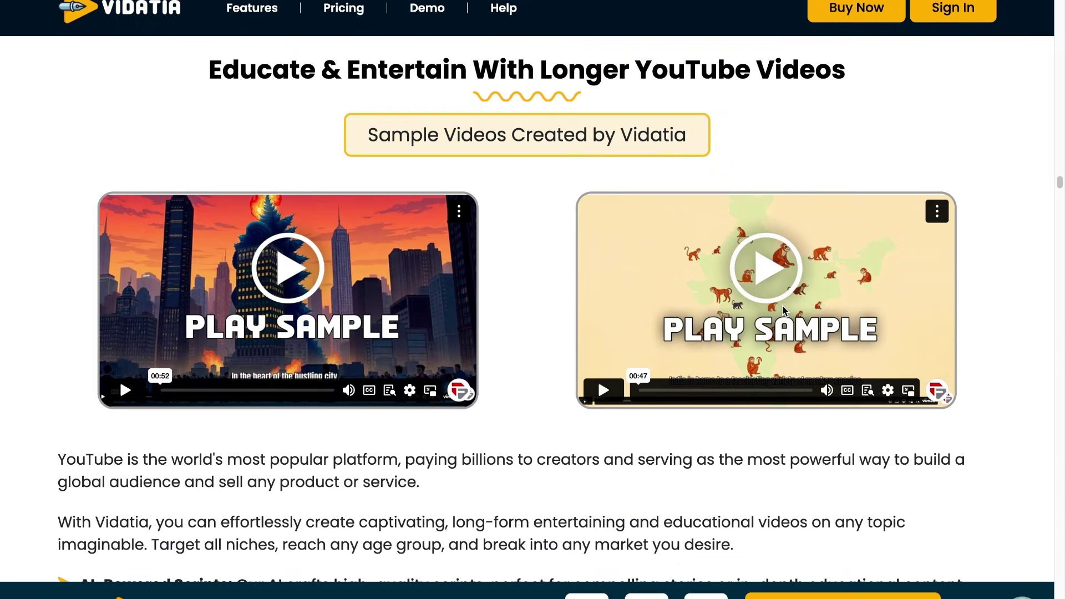
{"action": "scroll", "coordinate": [782, 305], "scroll_direction": "down", "scroll_amount": 10}
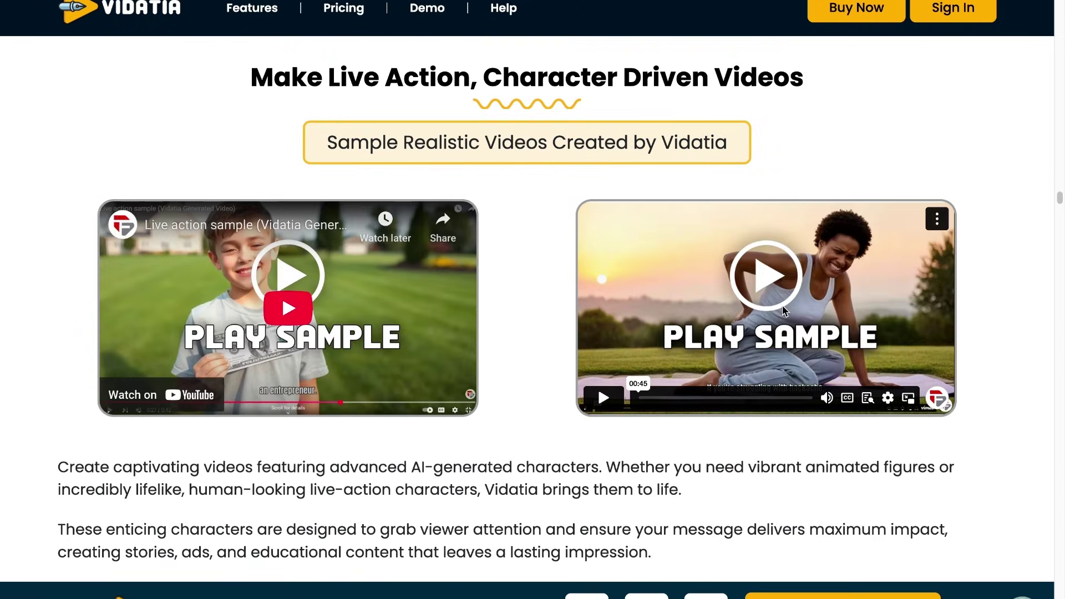
{"action": "scroll", "coordinate": [783, 311], "scroll_direction": "down", "scroll_amount": 5}
{"action": "scroll", "coordinate": [784, 310], "scroll_direction": "down", "scroll_amount": 10}
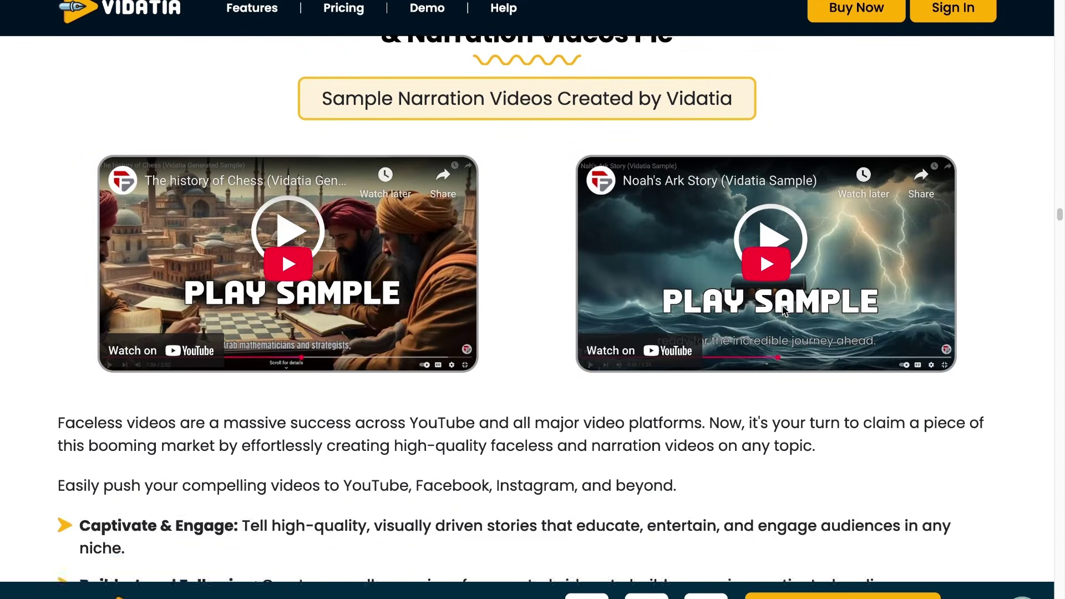
{"action": "scroll", "coordinate": [785, 311], "scroll_direction": "down", "scroll_amount": 1}
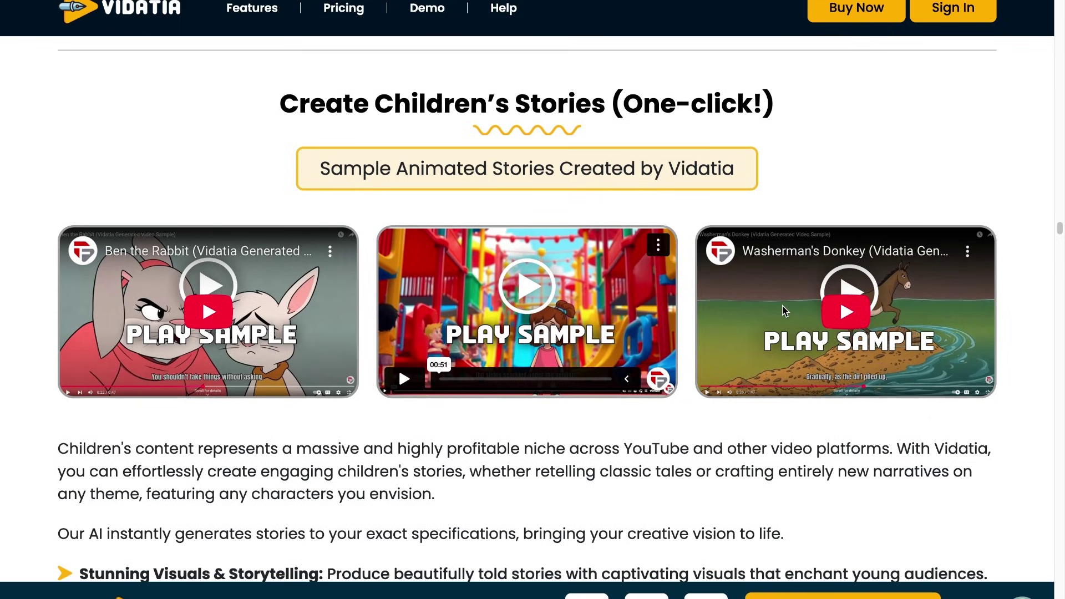
{"action": "scroll", "coordinate": [785, 311], "scroll_direction": "down", "scroll_amount": 10}
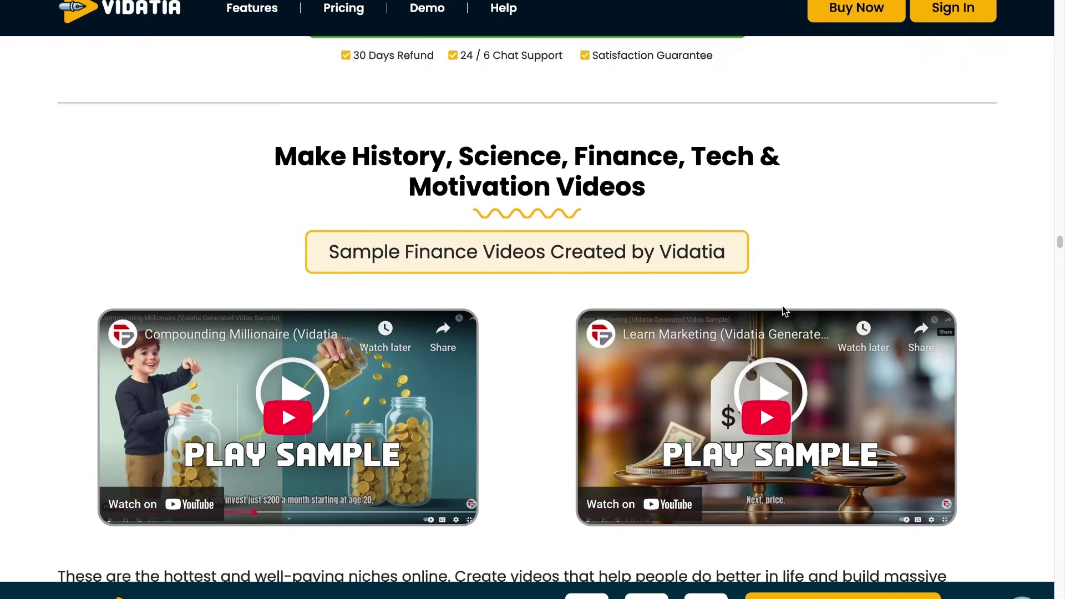
{"action": "scroll", "coordinate": [785, 311], "scroll_direction": "down", "scroll_amount": 6}
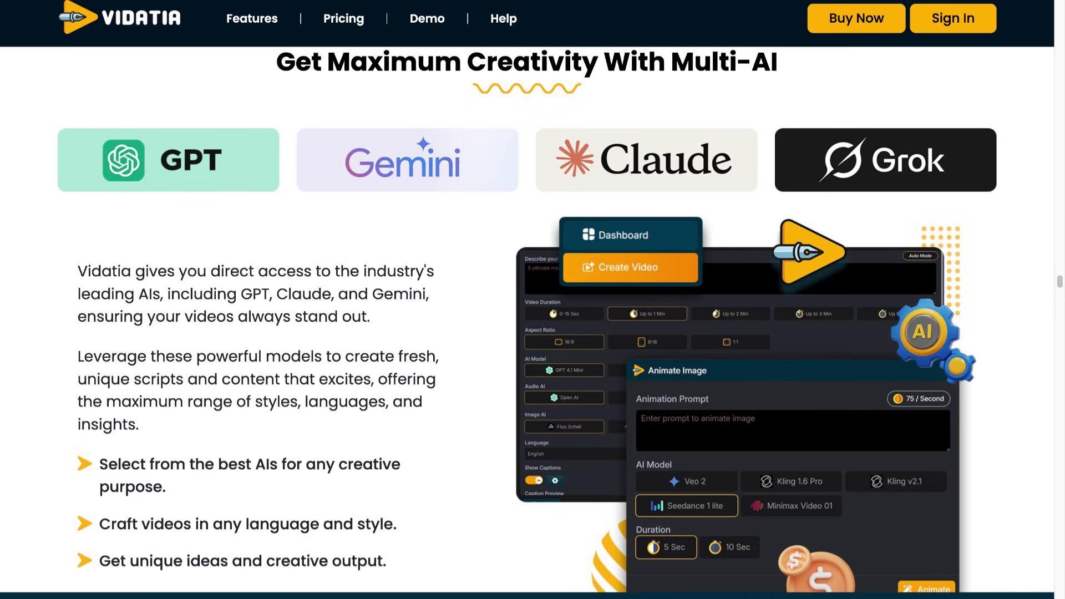
{"action": "scroll", "coordinate": [548, 402], "scroll_direction": "down", "scroll_amount": 15}
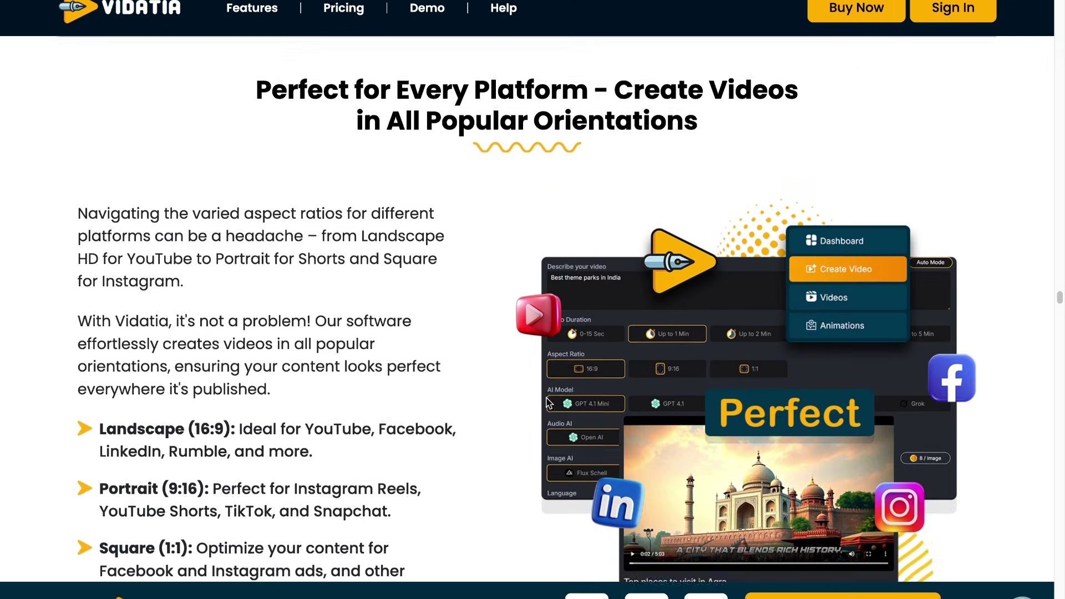
{"action": "scroll", "coordinate": [547, 402], "scroll_direction": "down", "scroll_amount": 15}
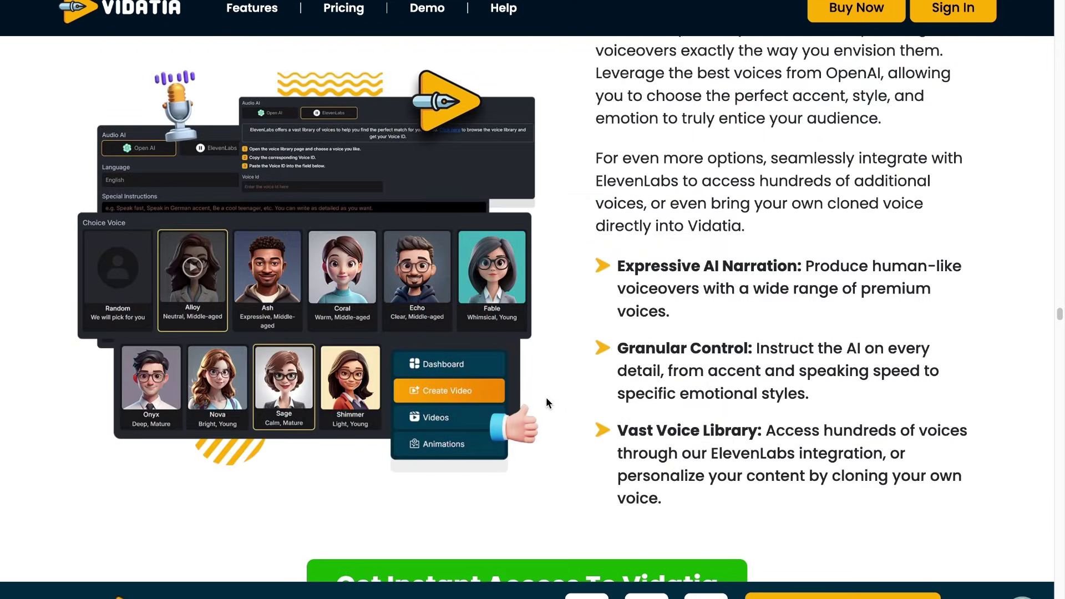
{"action": "scroll", "coordinate": [546, 397], "scroll_direction": "down", "scroll_amount": 15}
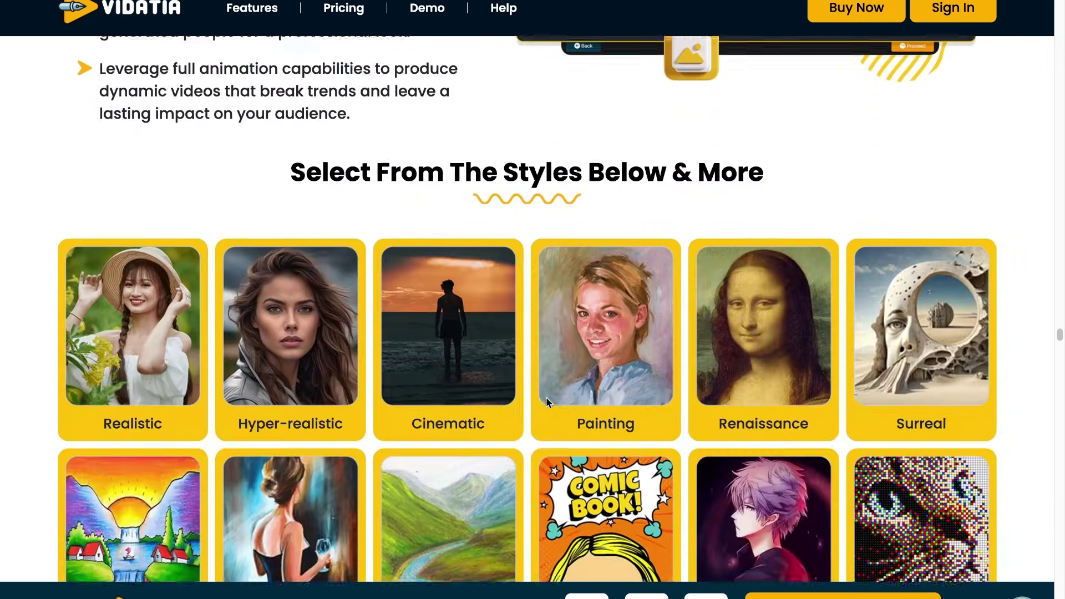
{"action": "scroll", "coordinate": [546, 397], "scroll_direction": "down", "scroll_amount": 15}
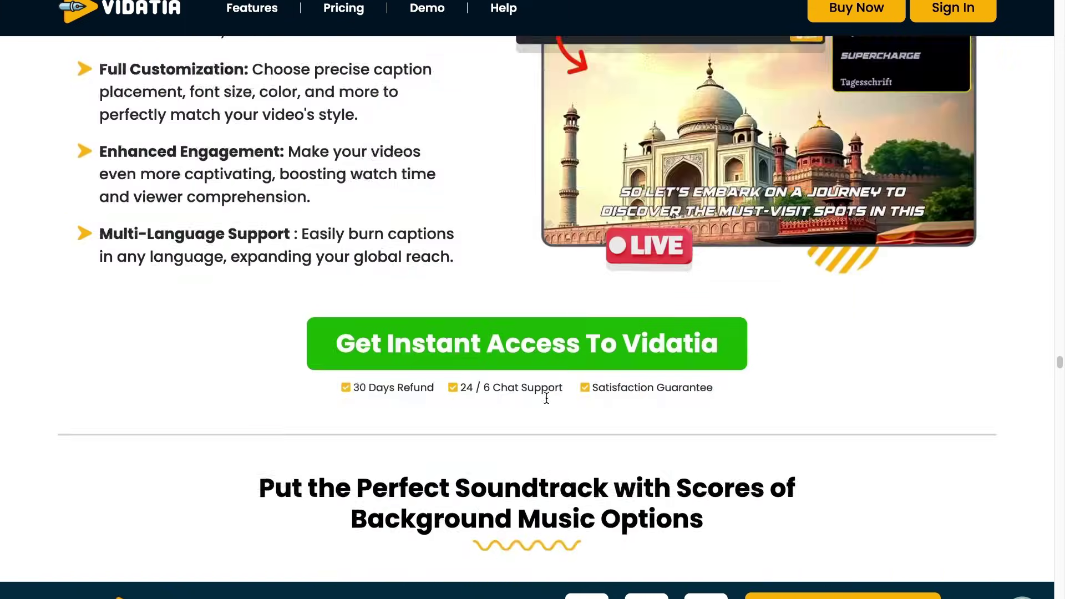
{"action": "scroll", "coordinate": [546, 397], "scroll_direction": "down", "scroll_amount": 3}
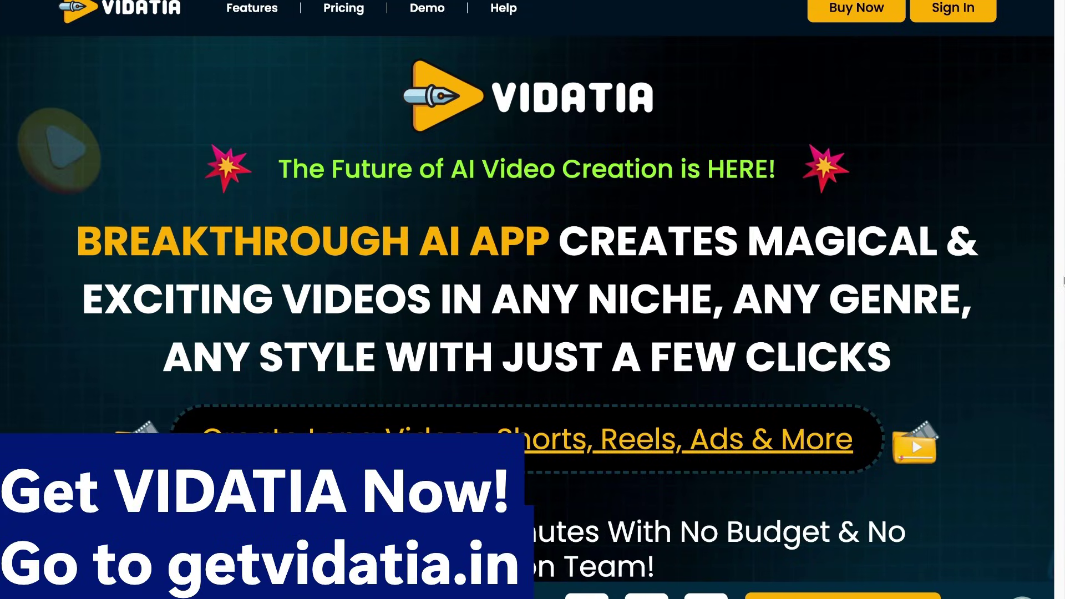